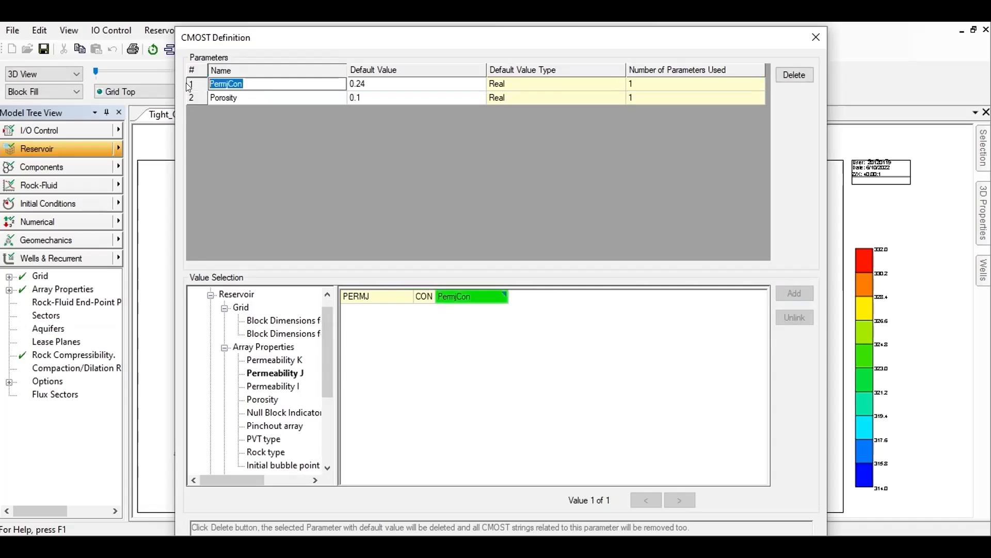
Step: Rename the Permeability J parameter as PermH and assign PermH to the constant Permeability I value
{"action": "type", "text": "PermH"}
{"action": "key", "text": "Return"}
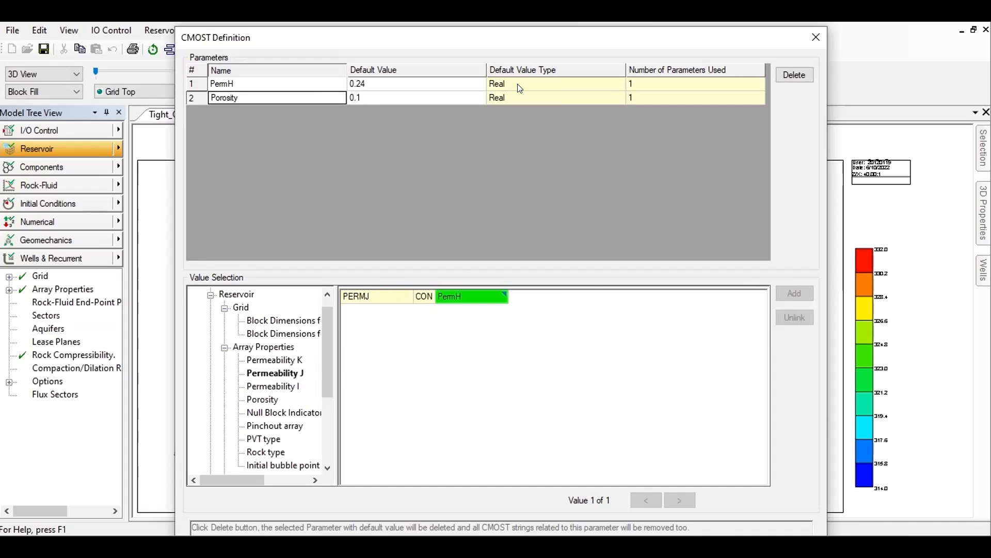
{"action": "left_click", "coordinate": [287, 386]}
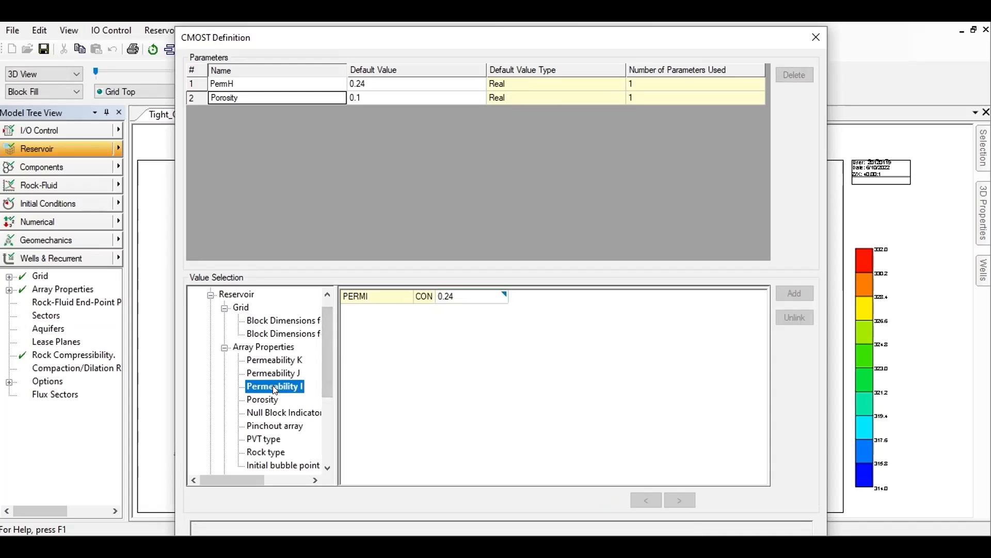
{"action": "left_click", "coordinate": [505, 296]}
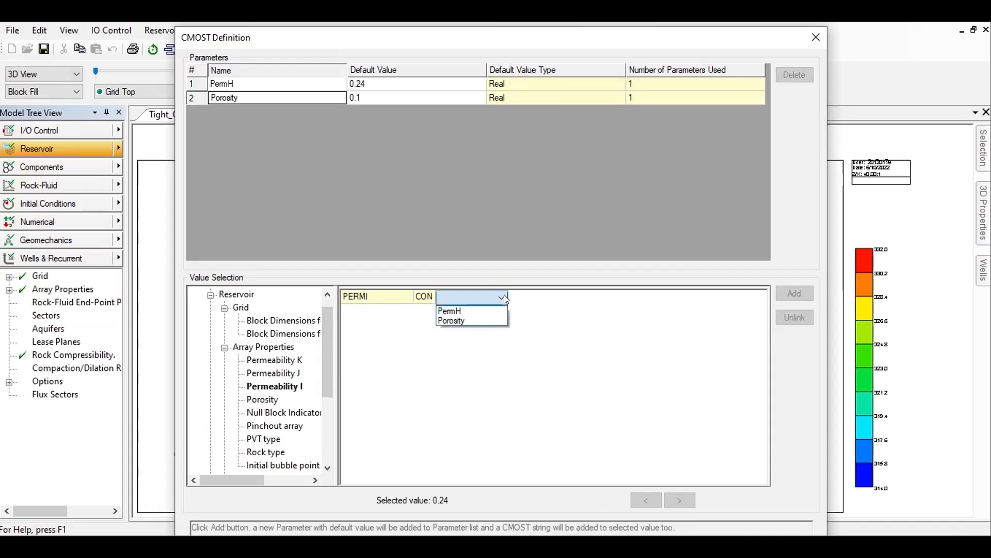
{"action": "left_click", "coordinate": [462, 312]}
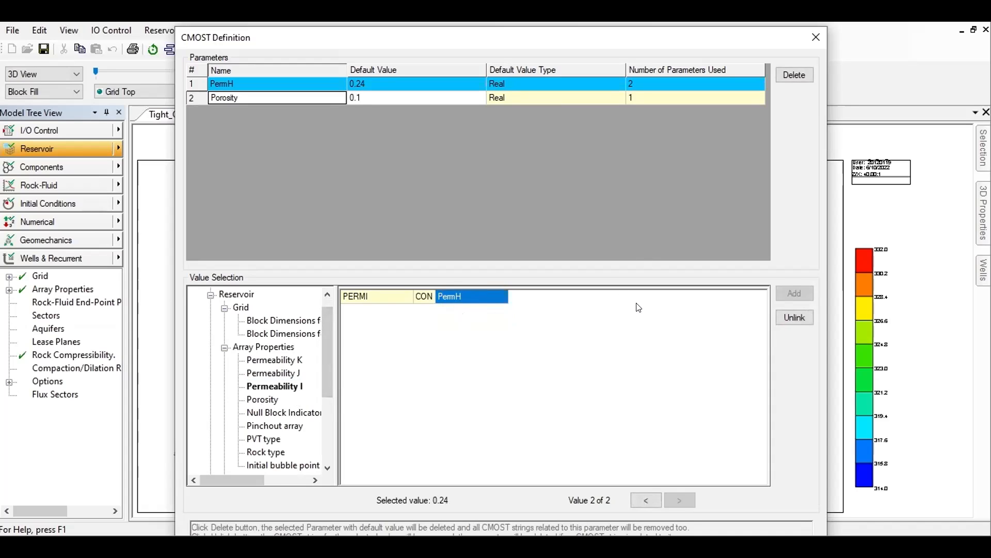
{"action": "left_click", "coordinate": [538, 332]}
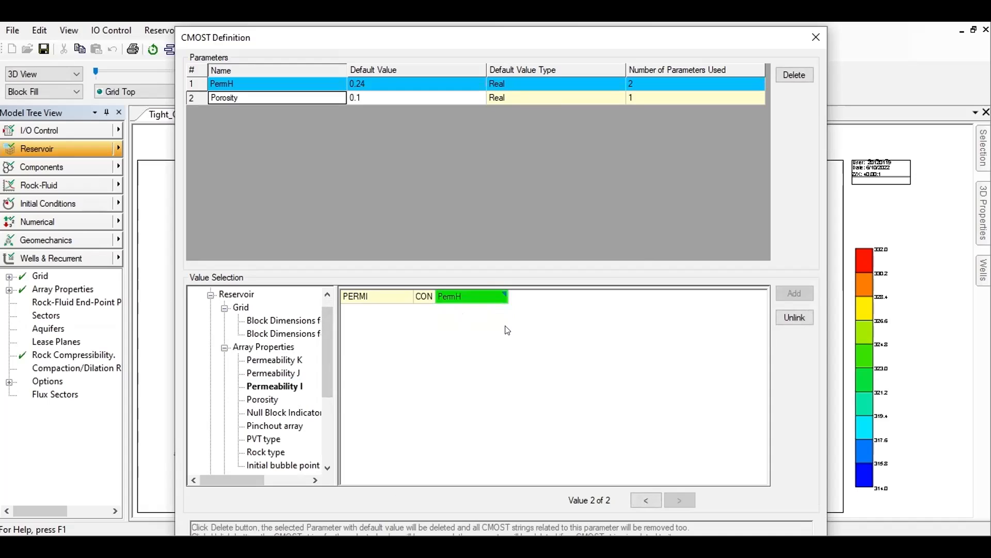
Step: Add the constant Permeability K value as a new CMOST parameter
{"action": "left_click", "coordinate": [277, 359]}
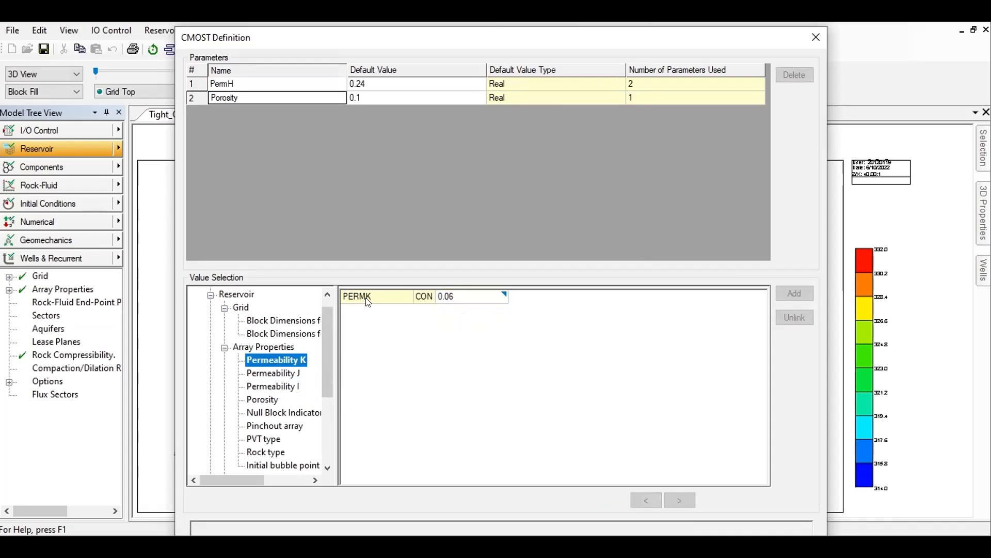
{"action": "left_click", "coordinate": [441, 296]}
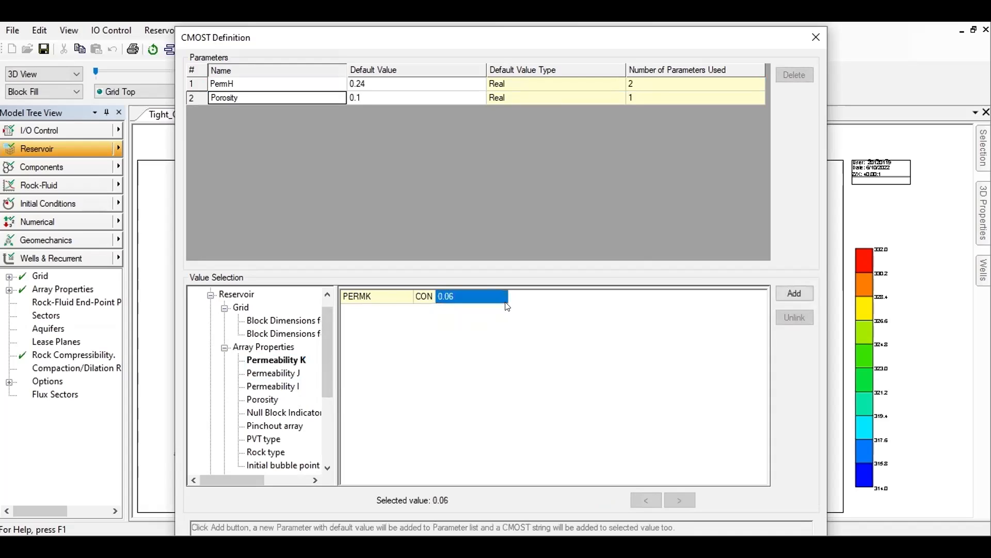
{"action": "left_click", "coordinate": [795, 294]}
Step: Rename the new Permeability K parameter as PermV
{"action": "left_click", "coordinate": [284, 97]}
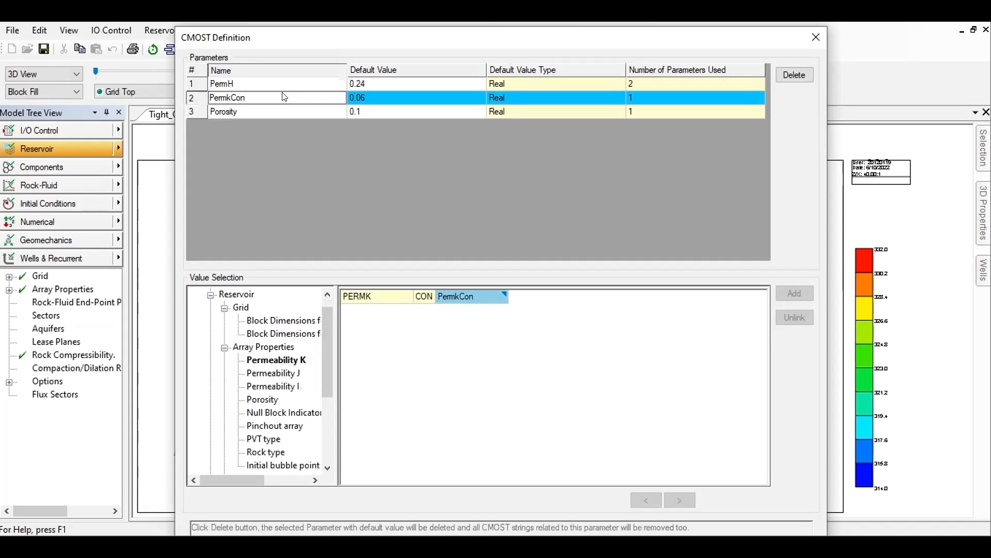
{"action": "key", "text": "BackSpace"}
{"action": "key", "text": "BackSpace"}
{"action": "key", "text": "BackSpace"}
{"action": "key", "text": "BackSpace"}
{"action": "key", "text": "BackSpace"}
{"action": "key", "text": "BackSpace"}
{"action": "key", "text": "BackSpace"}
{"action": "type", "text": "PermV"}
{"action": "key", "text": "Return"}
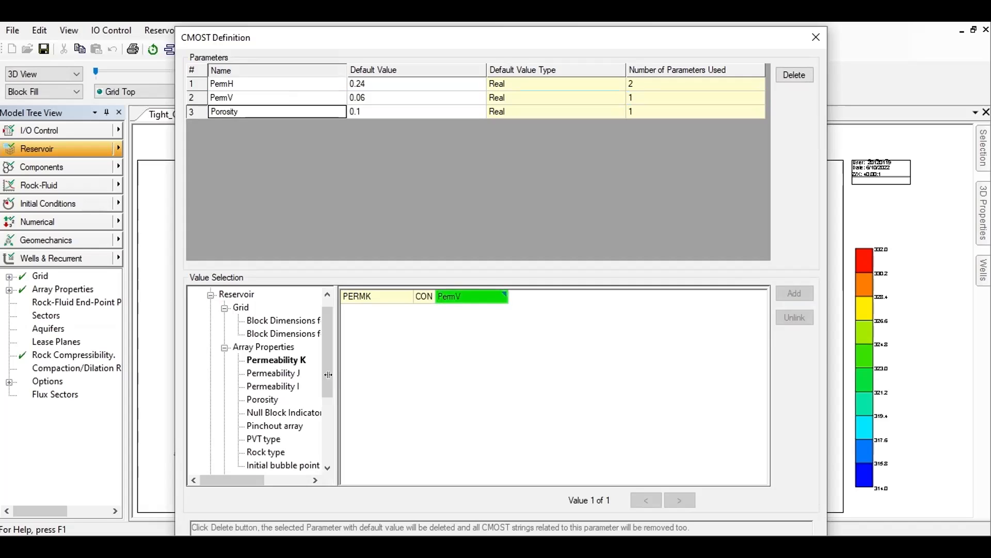
Step: Add the CPOR value under Rock Compressibility's pressure dependence of formation porosity as a CMOST parameter
{"action": "scroll", "coordinate": [292, 389], "scroll_direction": "down", "scroll_amount": 2}
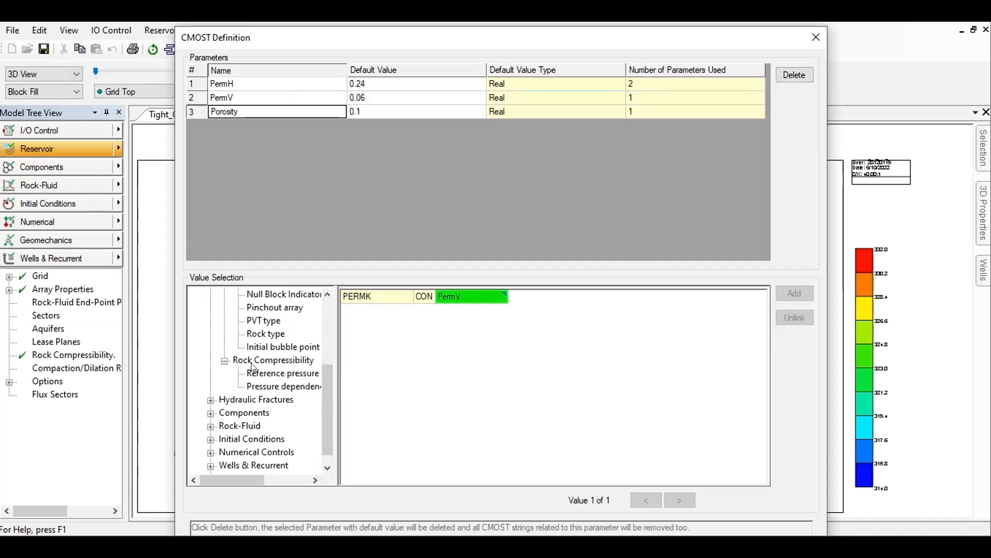
{"action": "left_click", "coordinate": [253, 366]}
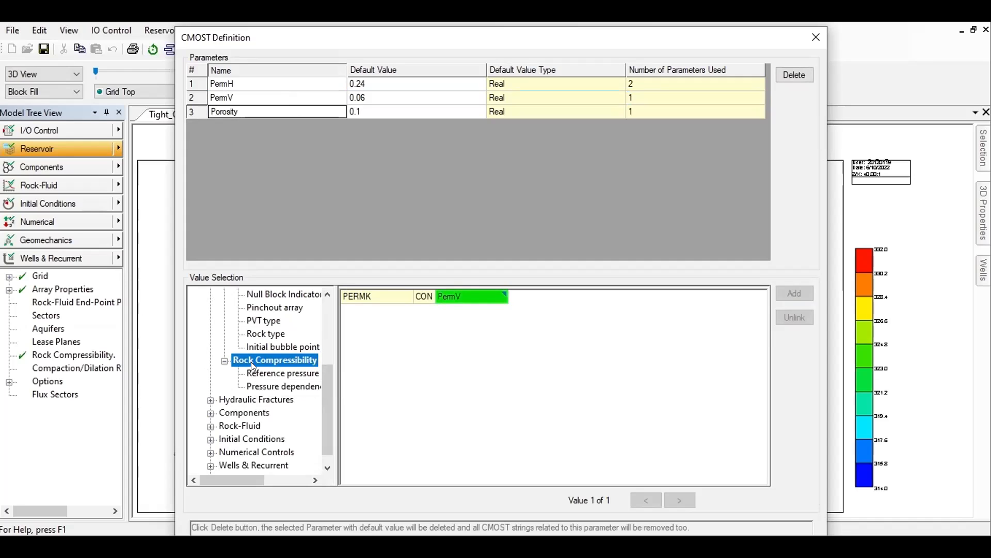
{"action": "left_click", "coordinate": [288, 388]}
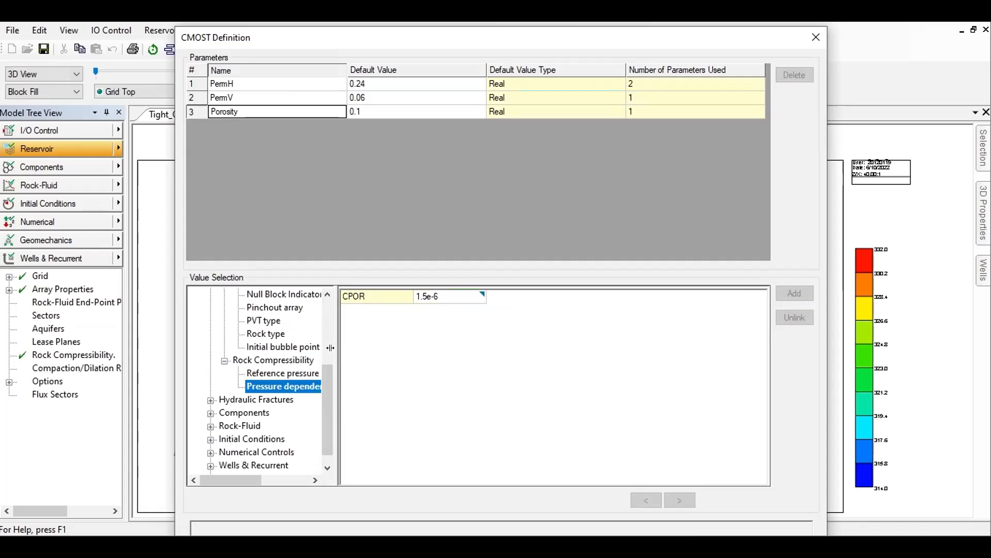
{"action": "left_click_drag", "start_coordinate": [335, 341], "coordinate": [456, 339]}
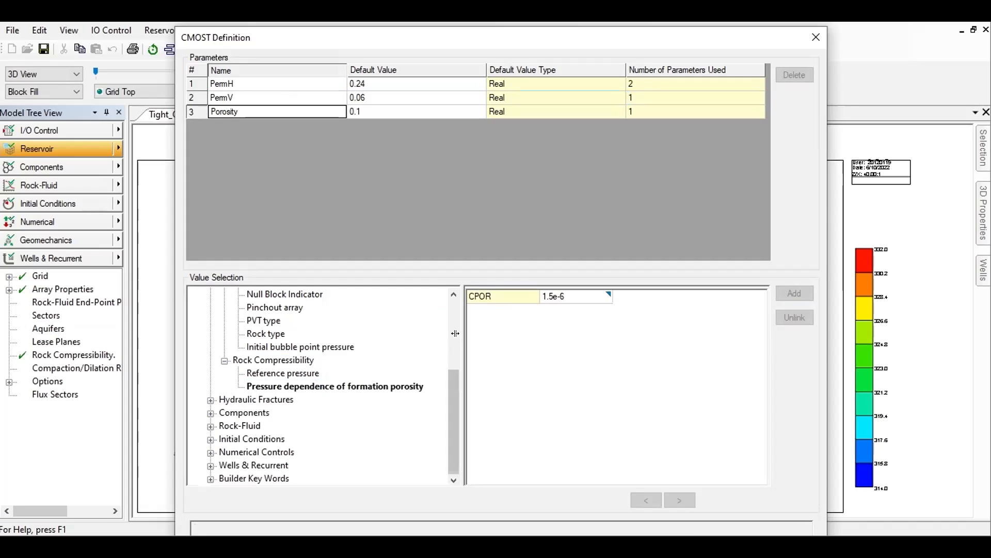
{"action": "left_click_drag", "start_coordinate": [458, 326], "coordinate": [304, 356]}
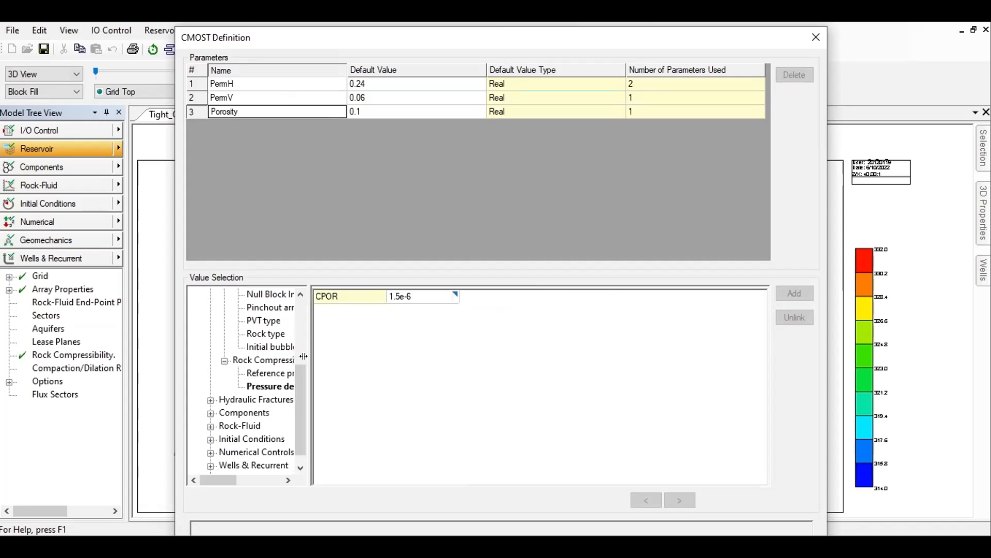
{"action": "left_click", "coordinate": [436, 297]}
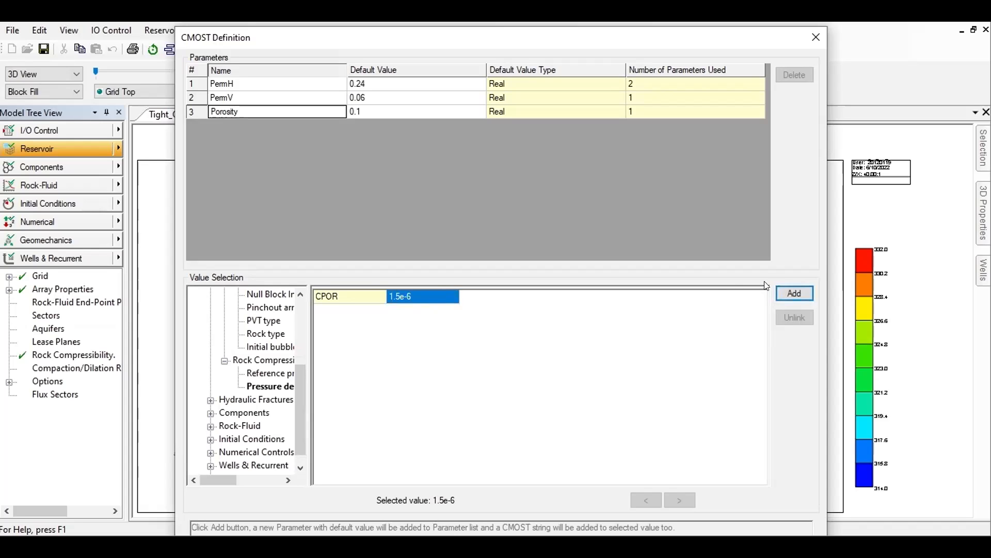
{"action": "left_click", "coordinate": [790, 292]}
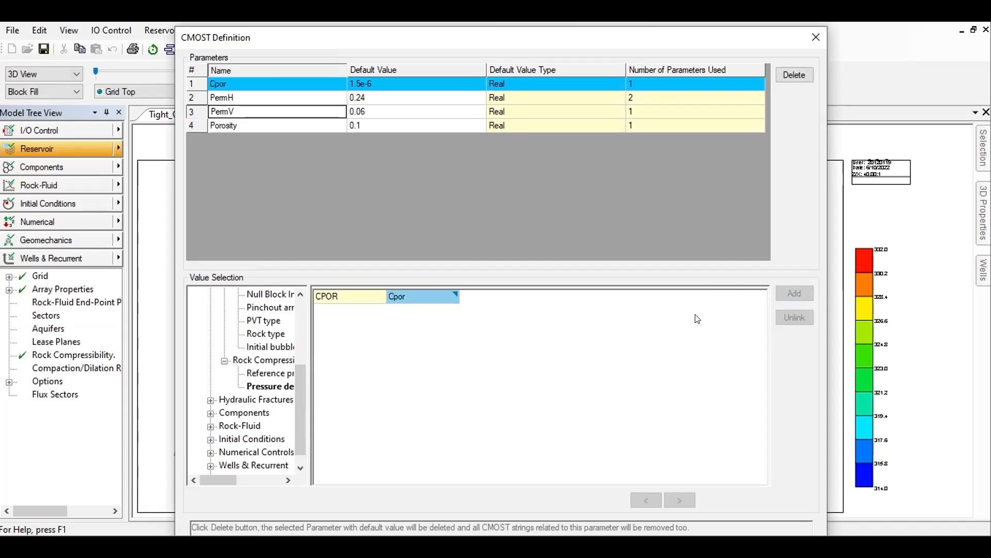
Step: Rename the CPOR parameter as Compressibility
{"action": "left_click", "coordinate": [263, 78]}
{"action": "key", "text": "BackSpace"}
{"action": "key", "text": "BackSpace"}
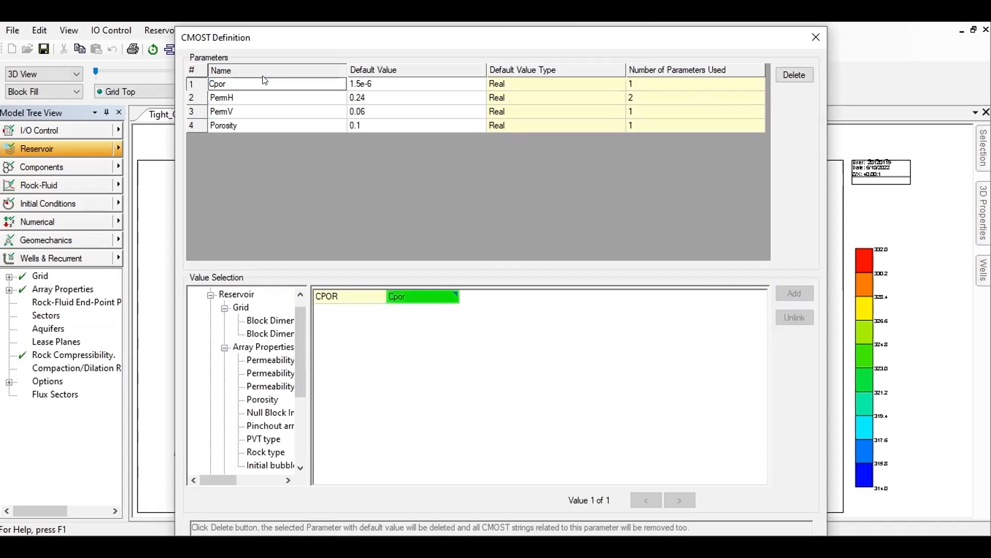
{"action": "key", "text": "BackSpace"}
{"action": "key", "text": "BackSpace"}
{"action": "type", "text": "Compressibility"}
{"action": "key", "text": "Return"}
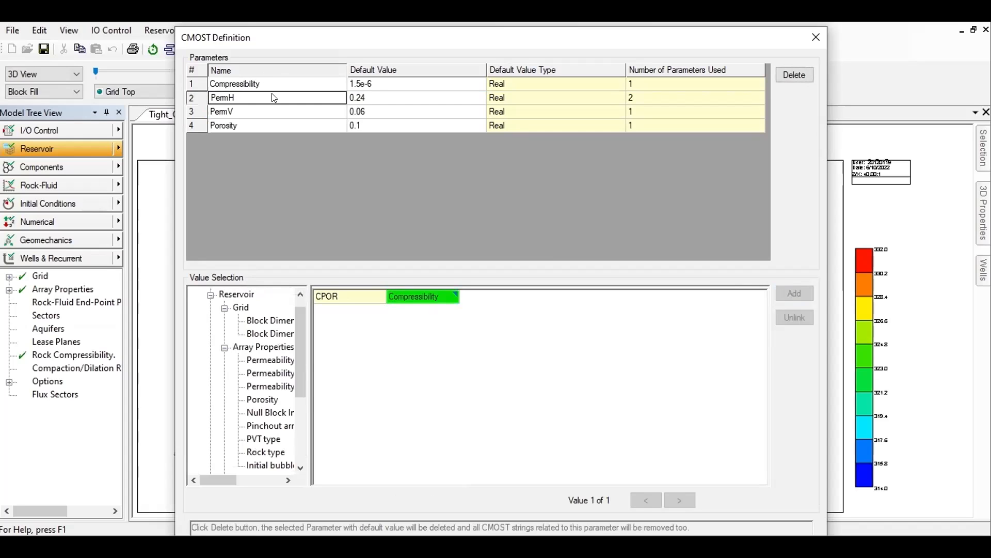
Step: Add the BWHLEN value from the planar hydraulic fracture template as a CMOST parameter
{"action": "left_click", "coordinate": [211, 295]}
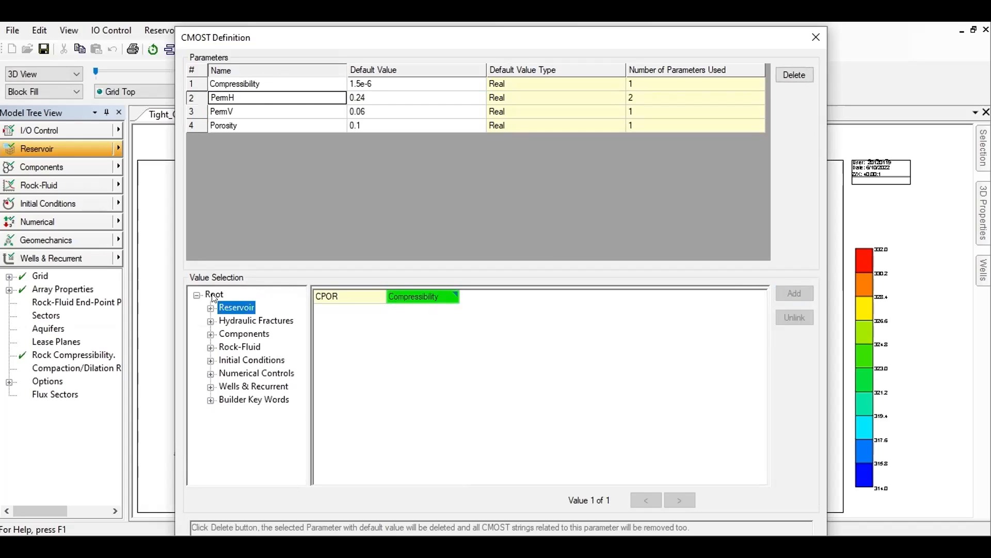
{"action": "left_click", "coordinate": [212, 321]}
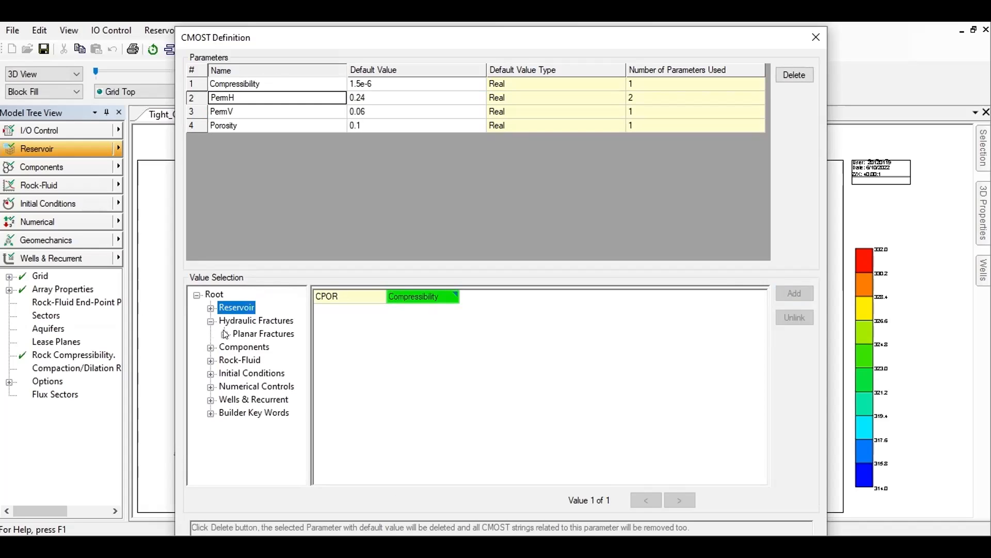
{"action": "left_click", "coordinate": [225, 335]}
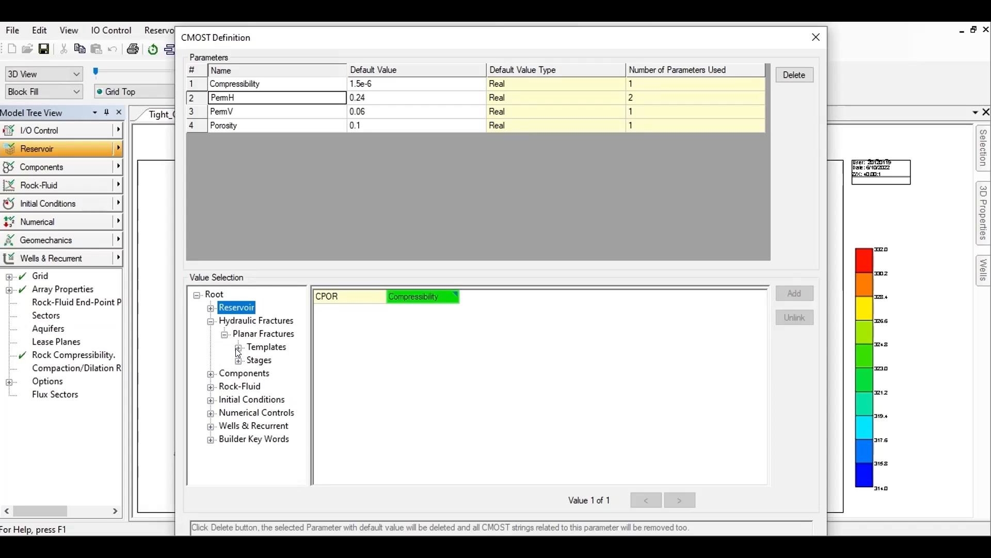
{"action": "left_click", "coordinate": [239, 347]}
{"action": "left_click", "coordinate": [252, 361]}
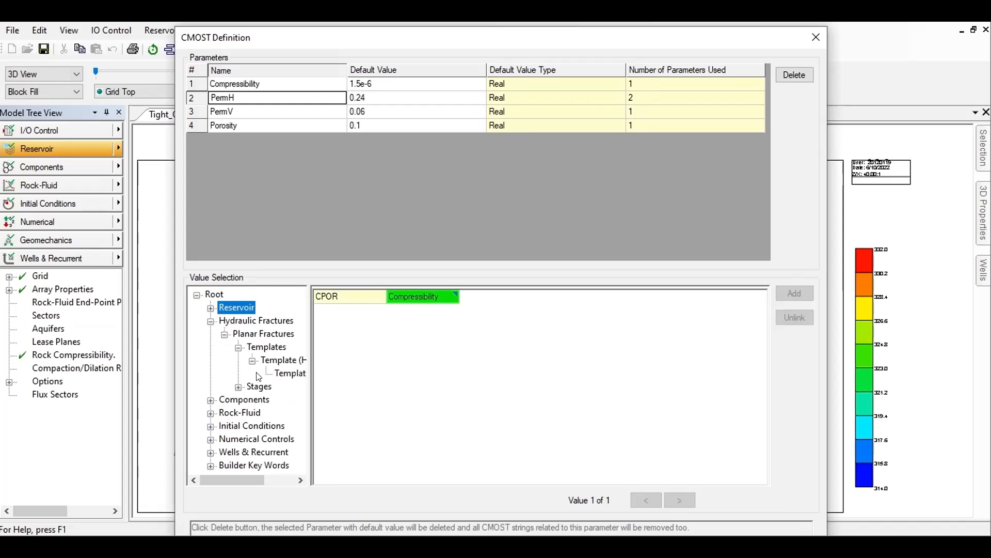
{"action": "left_click", "coordinate": [281, 372]}
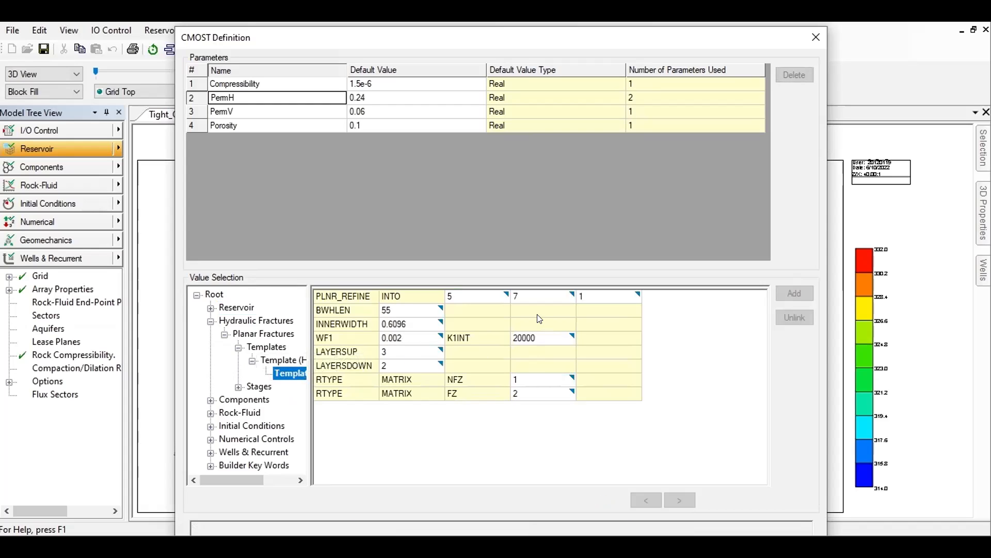
{"action": "left_click", "coordinate": [346, 311]}
{"action": "left_click_drag", "start_coordinate": [421, 32], "coordinate": [388, 44]}
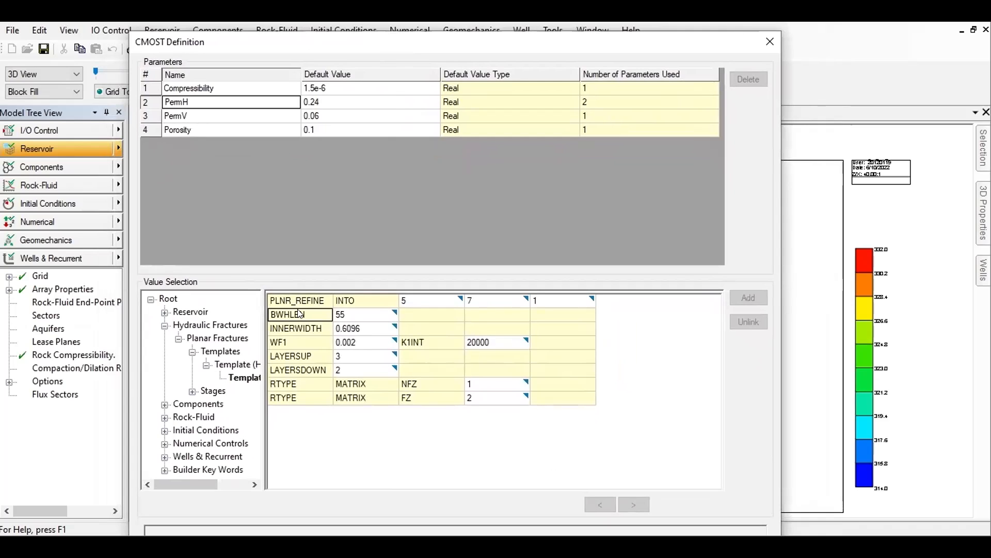
{"action": "left_click", "coordinate": [352, 316]}
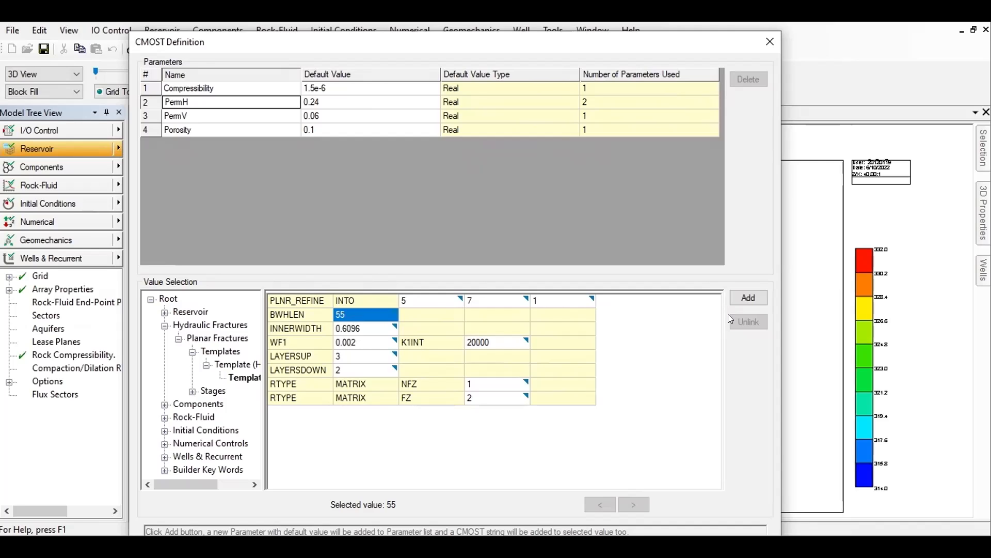
{"action": "left_click", "coordinate": [748, 297]}
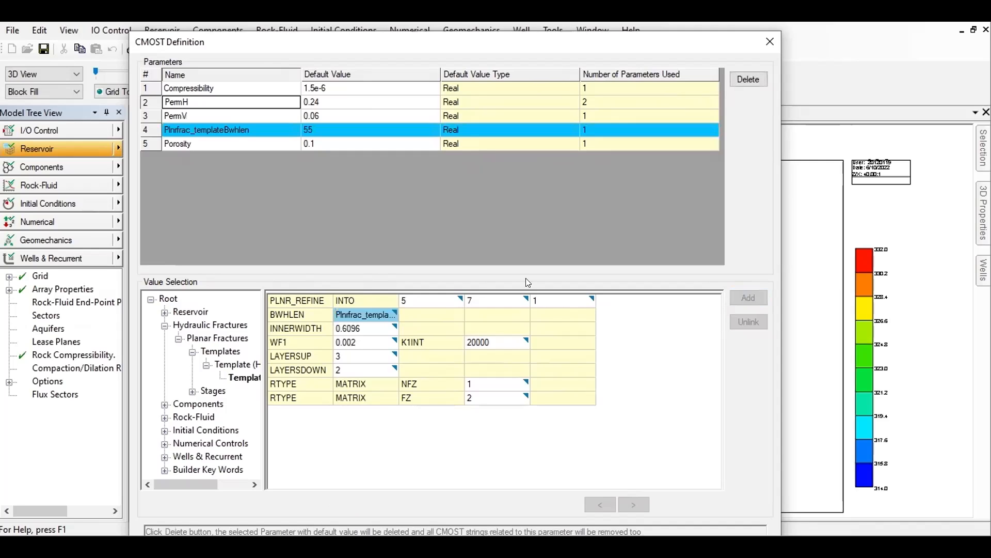
Step: Rename the BWHLEN parameter as HalfLength
{"action": "left_click", "coordinate": [247, 129]}
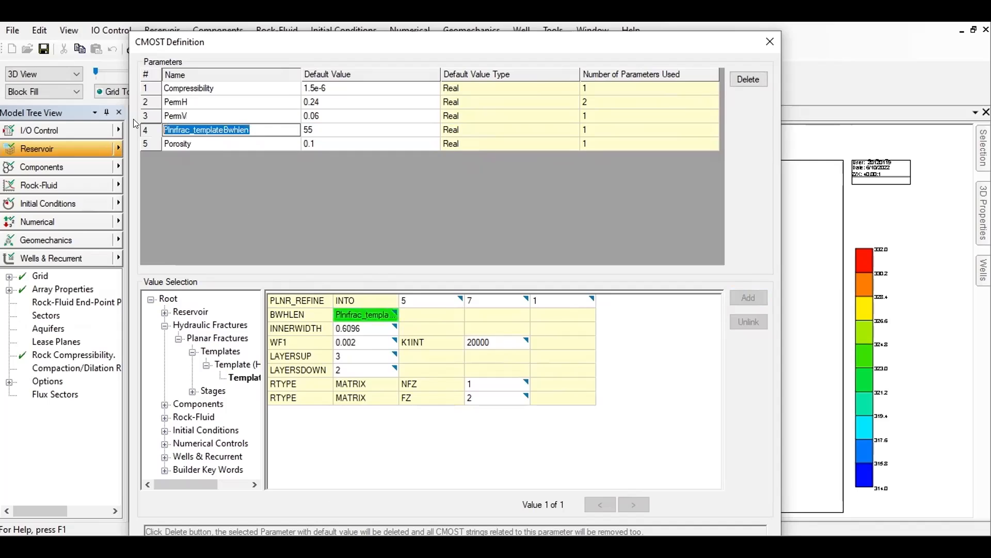
{"action": "type", "text": "Halg"}
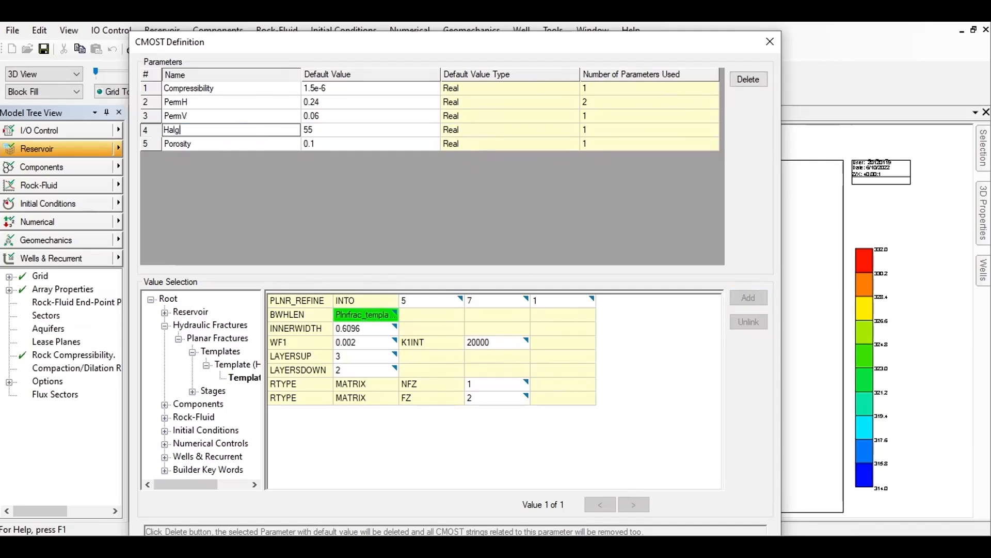
{"action": "key", "text": "BackSpace"}
{"action": "type", "text": "fLentgth"}
{"action": "key", "text": "Return"}
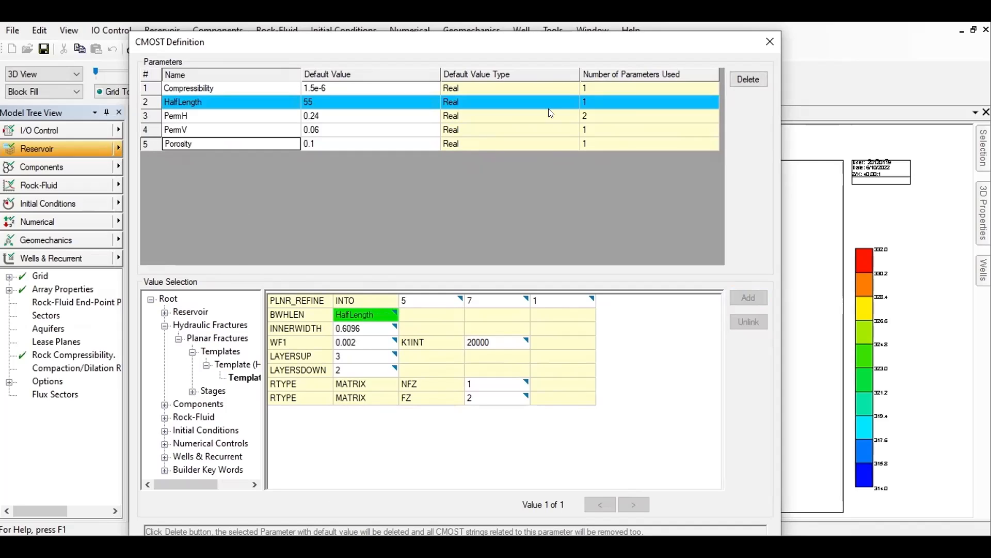
Step: Add the K1INT value from the fracture template's WF1 row as a CMOST parameter
{"action": "left_click", "coordinate": [318, 344]}
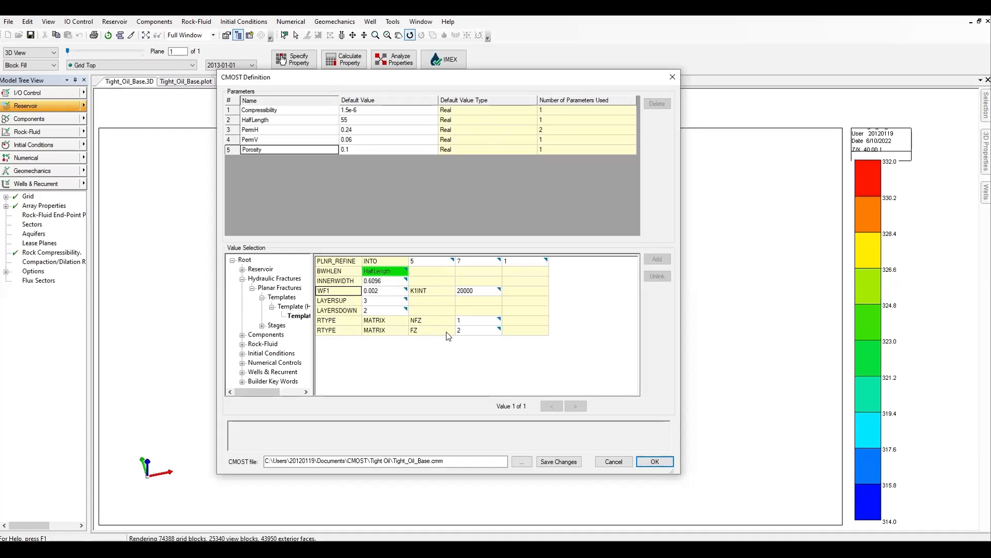
{"action": "mouse_move", "coordinate": [299, 80]}
{"action": "left_mouse_down"}
{"action": "mouse_move", "coordinate": [364, 91]}
{"action": "mouse_move", "coordinate": [310, 78]}
{"action": "left_mouse_up"}
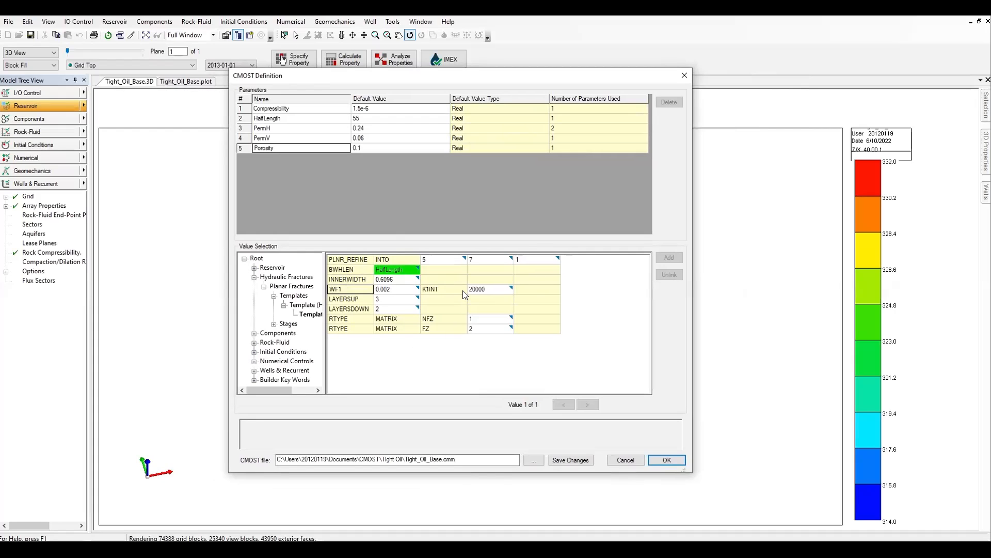
{"action": "left_click", "coordinate": [490, 292]}
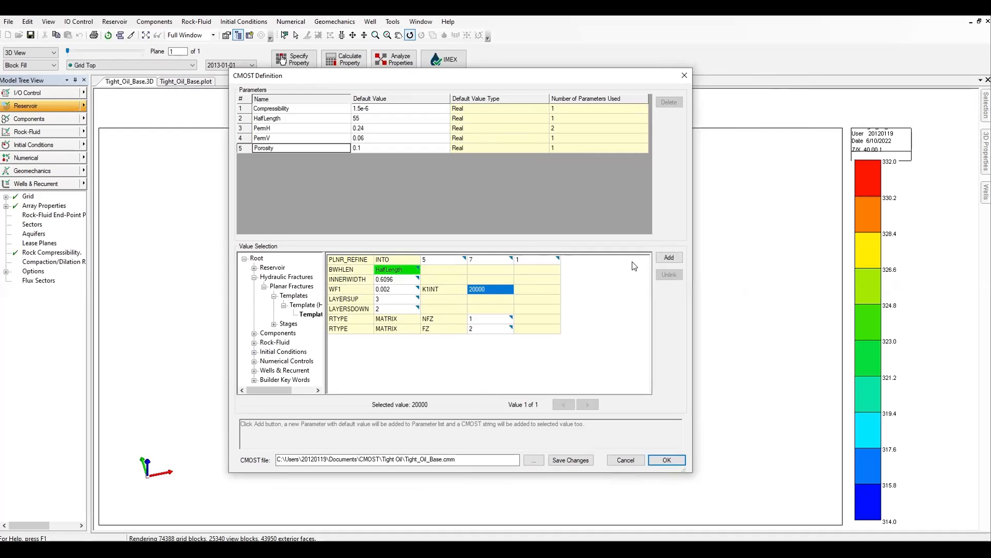
{"action": "left_click", "coordinate": [666, 258]}
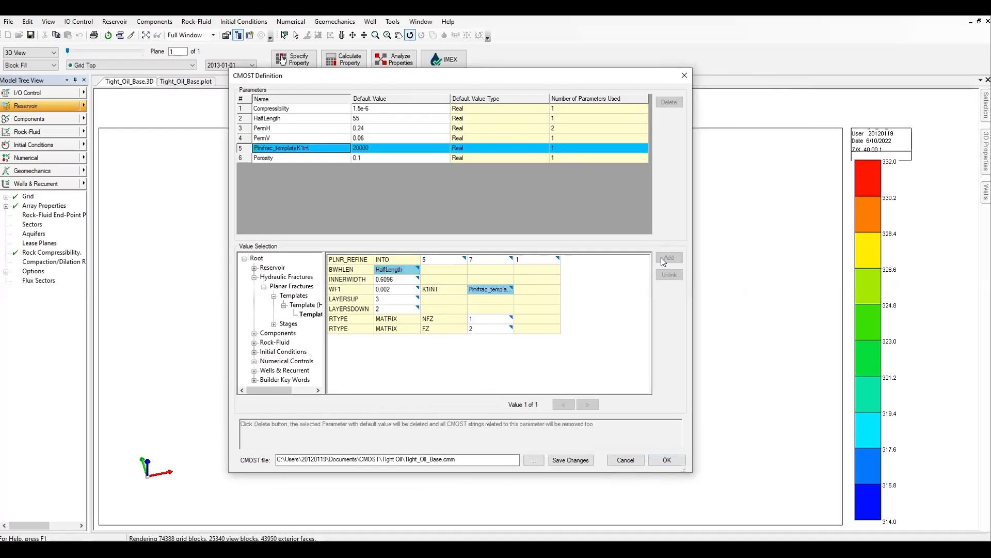
Step: Rename the K1INT parameter as FracturePerm
{"action": "double_click", "coordinate": [307, 145]}
{"action": "left_click_drag", "start_coordinate": [307, 139], "coordinate": [245, 140]}
{"action": "type", "text": "Fract"}
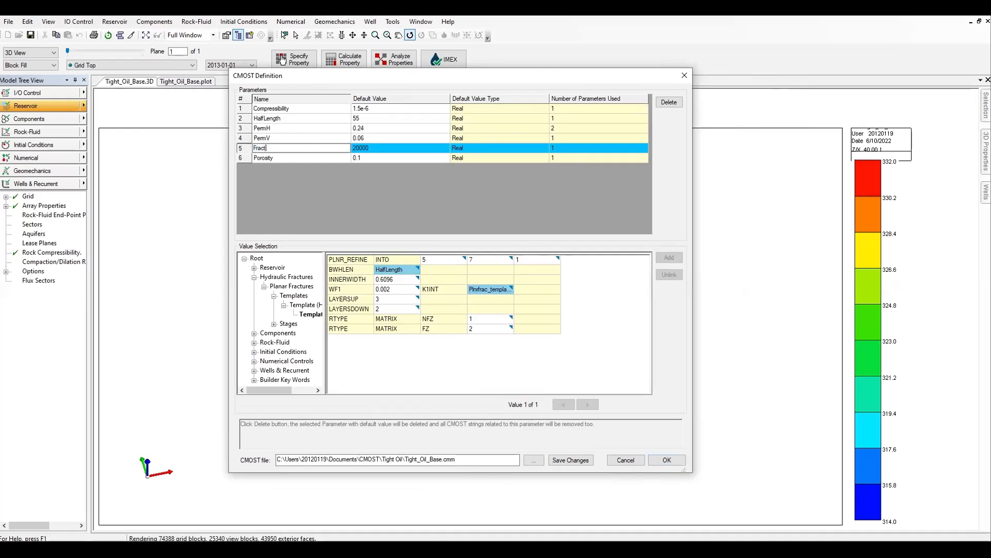
{"action": "type", "text": "urePerm"}
{"action": "key", "text": "Return"}
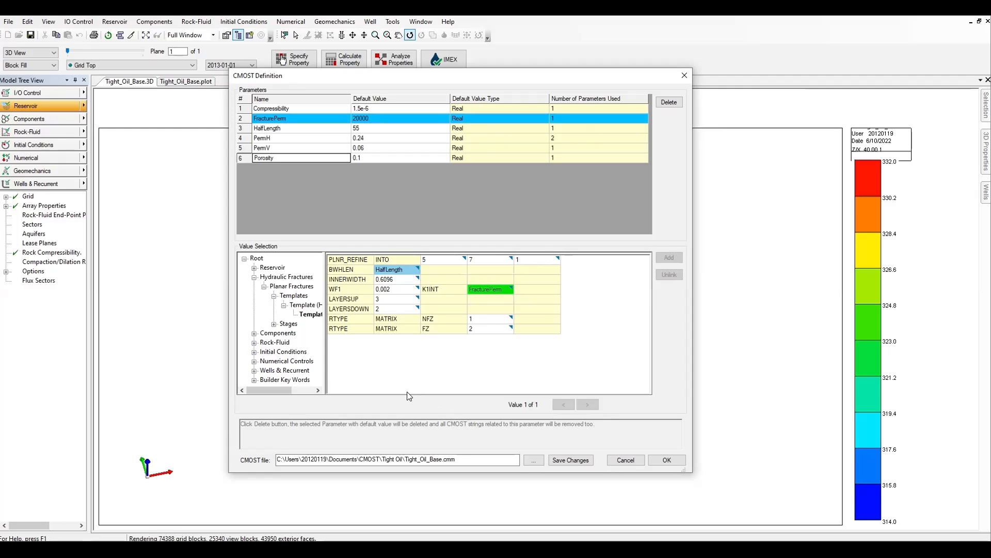
Step: Add the LAYERSUP value from the planar hydraulic fracture template as a CMOST parameter
{"action": "left_click", "coordinate": [391, 313]}
{"action": "left_click", "coordinate": [381, 300]}
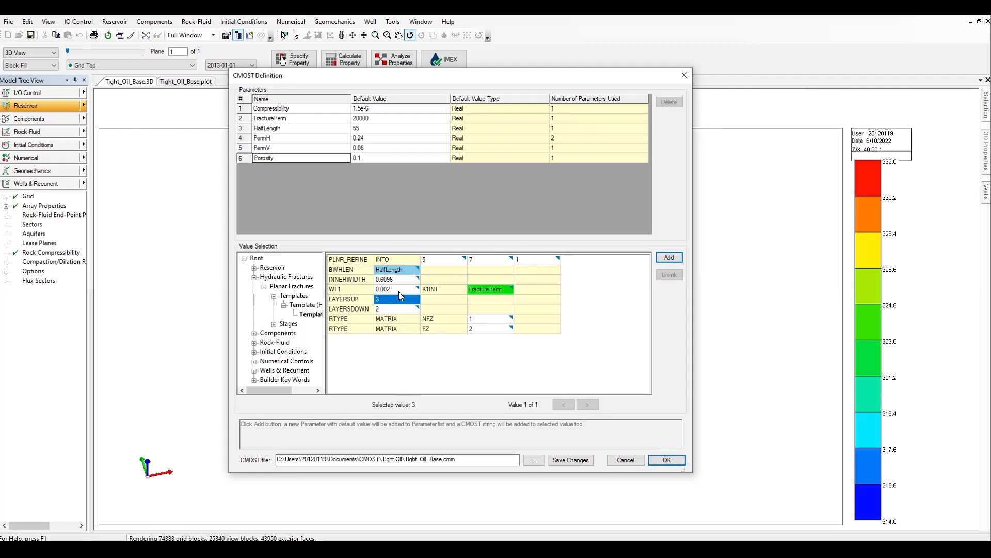
{"action": "left_click", "coordinate": [667, 257]}
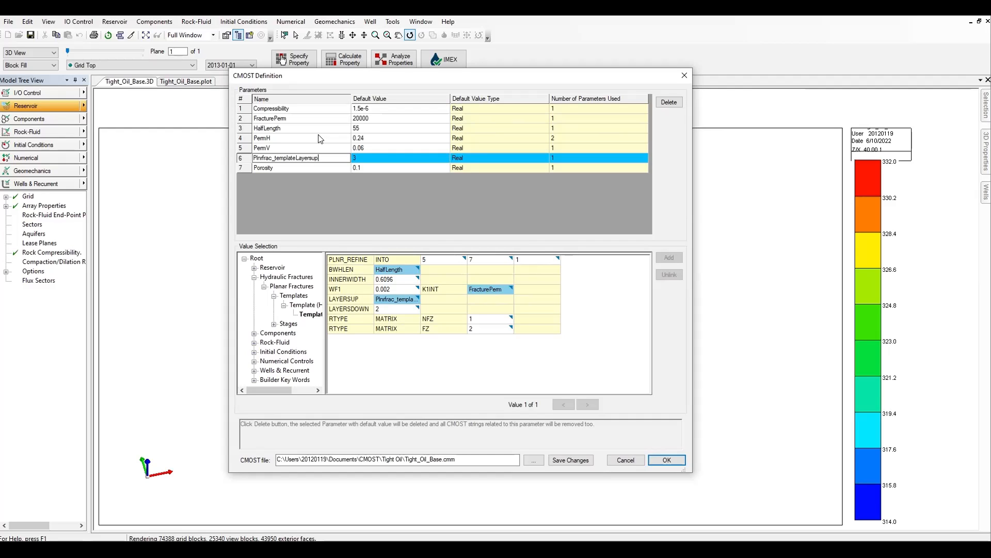
Step: Rename the LAYERSUP parameter as Fracture_Layer_Up
{"action": "key", "text": "BackSpace"}
{"action": "key", "text": "BackSpace"}
{"action": "key", "text": "BackSpace"}
{"action": "key", "text": "BackSpace"}
{"action": "key", "text": "BackSpace"}
{"action": "key", "text": "BackSpace"}
{"action": "key", "text": "BackSpace"}
{"action": "key", "text": "BackSpace"}
{"action": "key", "text": "BackSpace"}
{"action": "key", "text": "BackSpace"}
{"action": "key", "text": "BackSpace"}
{"action": "key", "text": "BackSpace"}
{"action": "key", "text": "BackSpace"}
{"action": "key", "text": "BackSpace"}
{"action": "key", "text": "BackSpace"}
{"action": "key", "text": "BackSpace"}
{"action": "key", "text": "BackSpace"}
{"action": "key", "text": "BackSpace"}
{"action": "key", "text": "BackSpace"}
{"action": "key", "text": "BackSpace"}
{"action": "type", "text": "Layer"}
{"action": "key", "text": "BackSpace"}
{"action": "key", "text": "BackSpace"}
{"action": "key", "text": "BackSpace"}
{"action": "type", "text": "Ra"}
{"action": "key", "text": "BackSpace"}
{"action": "type", "text": "Fracture_Layer_Up"}
{"action": "key", "text": "Return"}
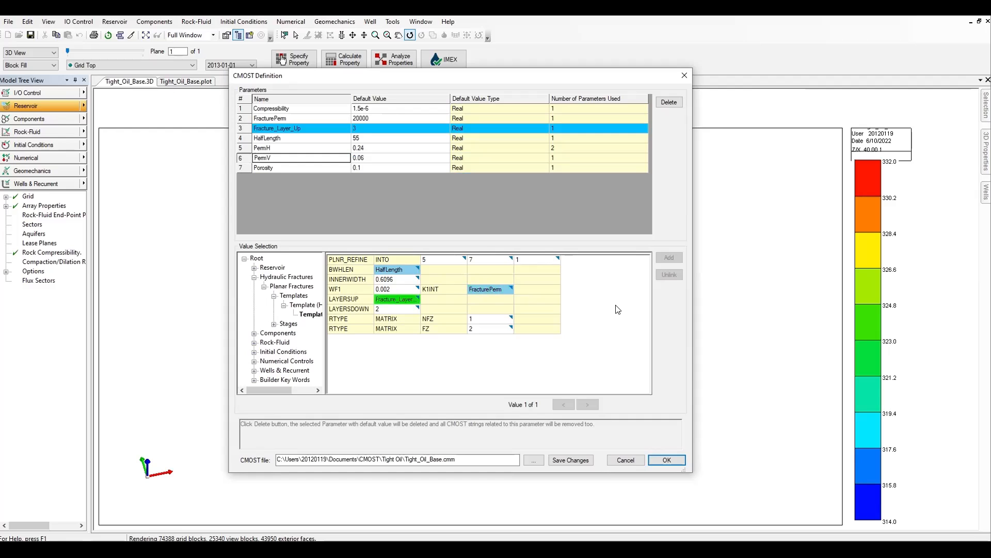
Step: Add the fracture template's LAYERSDOWN value as a CMOST parameter and rename it Fracture_Layer_Down
{"action": "left_click", "coordinate": [392, 309]}
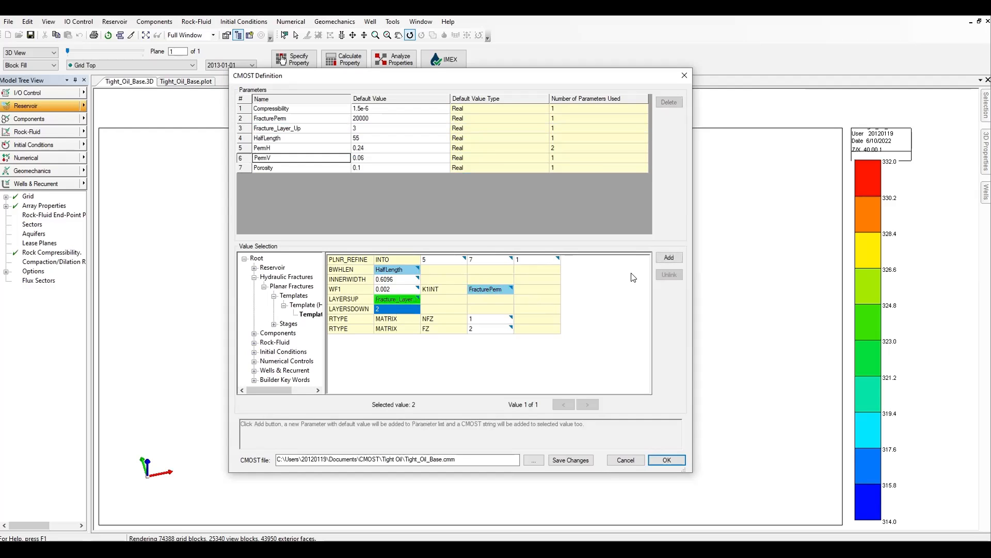
{"action": "left_click", "coordinate": [666, 258]}
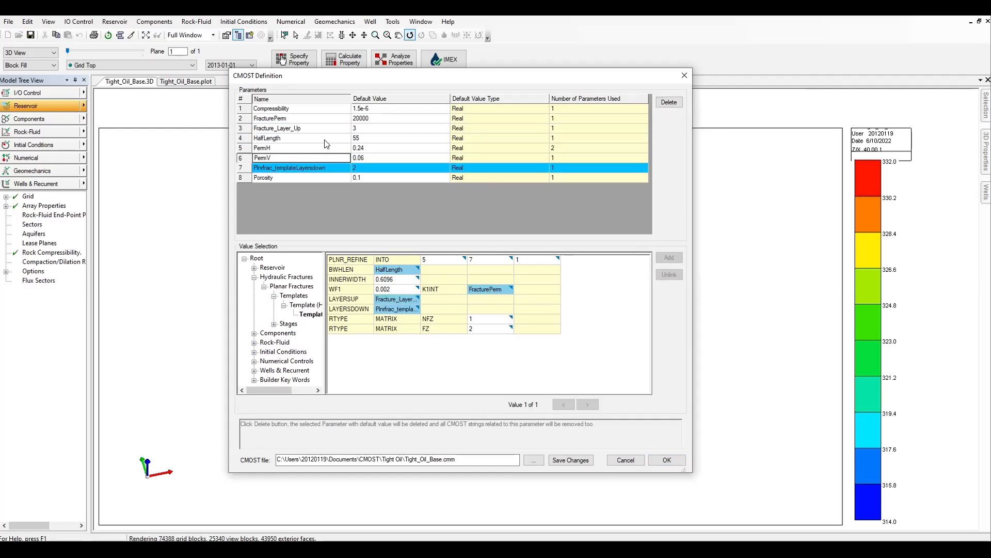
{"action": "left_click", "coordinate": [334, 167]}
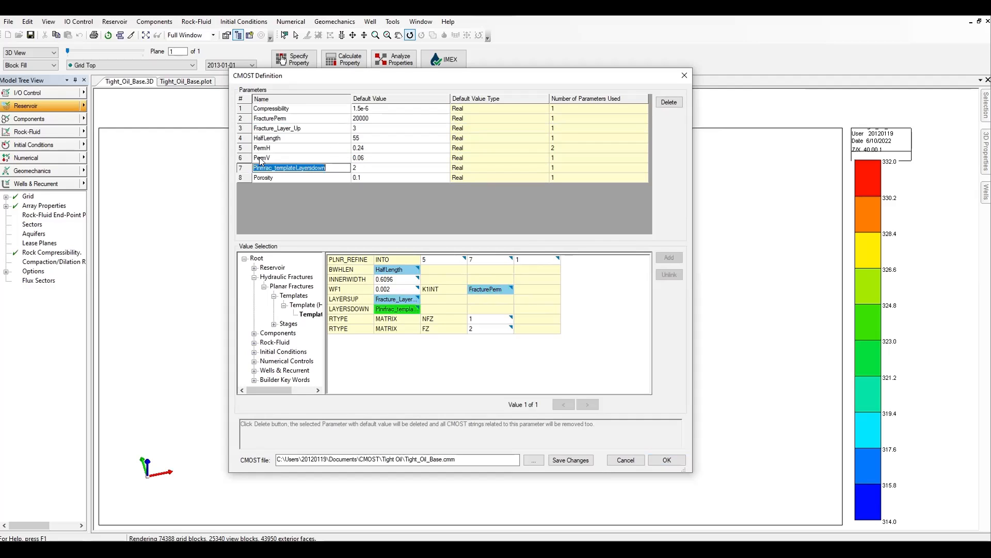
{"action": "type", "text": "Fracture"}
{"action": "type", "text": "_Down"}
{"action": "key", "text": "BackSpace"}
{"action": "key", "text": "BackSpace"}
{"action": "key", "text": "BackSpace"}
{"action": "key", "text": "BackSpace"}
{"action": "type", "text": "Layer_Down"}
{"action": "key", "text": "Return"}
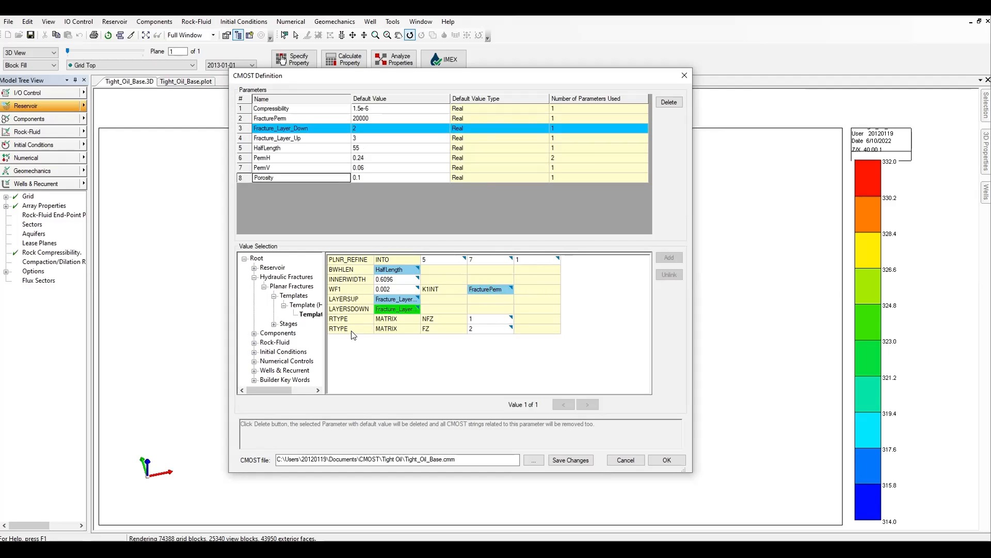
Step: Examine the water-oil and liquid-gas relative permeability table entries of both rock types under Rock-Fluid
{"action": "left_click", "coordinate": [254, 342]}
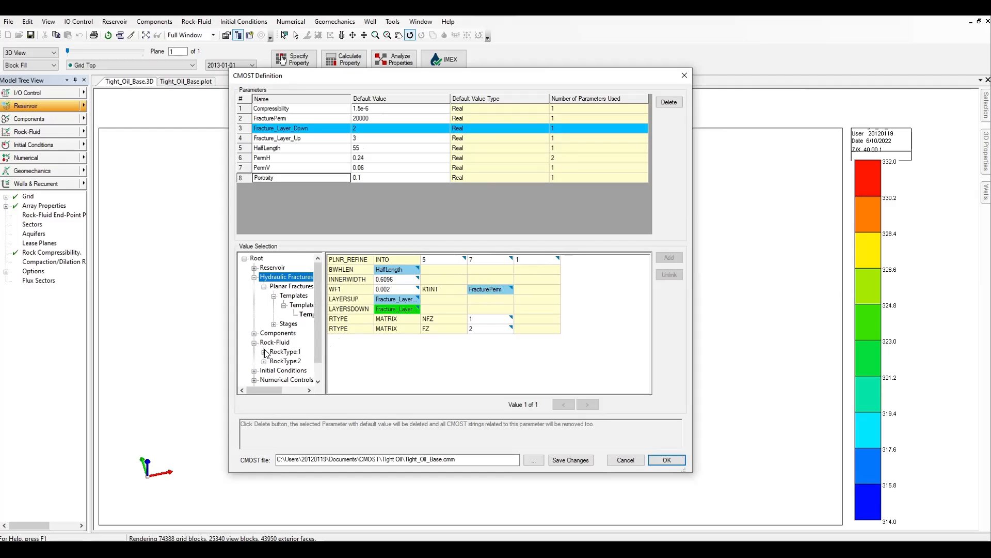
{"action": "left_click", "coordinate": [264, 352]}
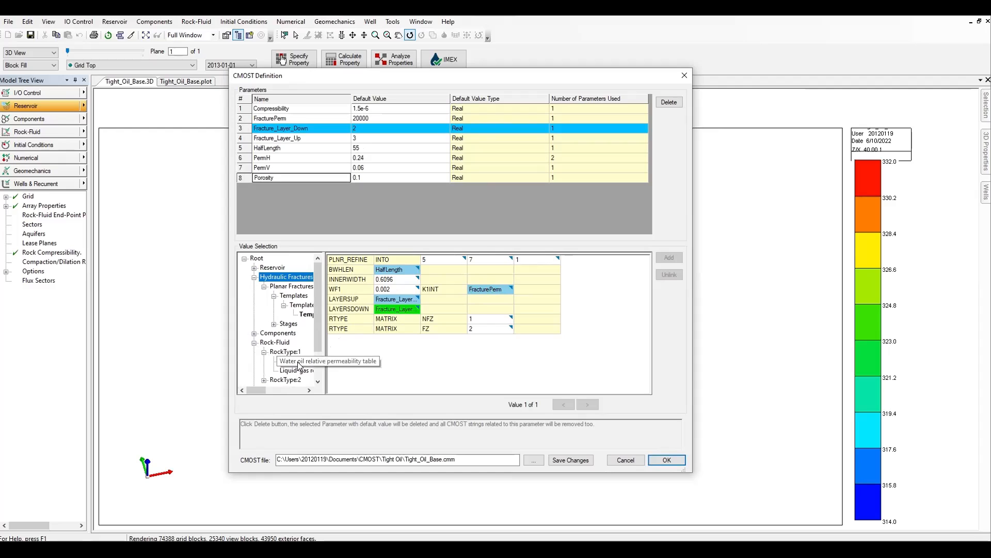
{"action": "scroll", "coordinate": [307, 359], "scroll_direction": "down", "scroll_amount": 2}
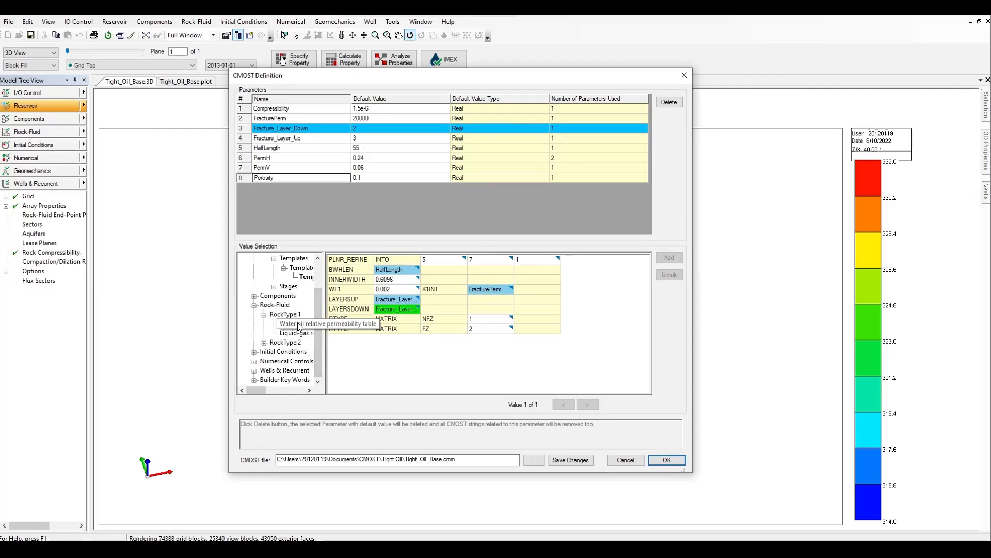
{"action": "left_click", "coordinate": [291, 324]}
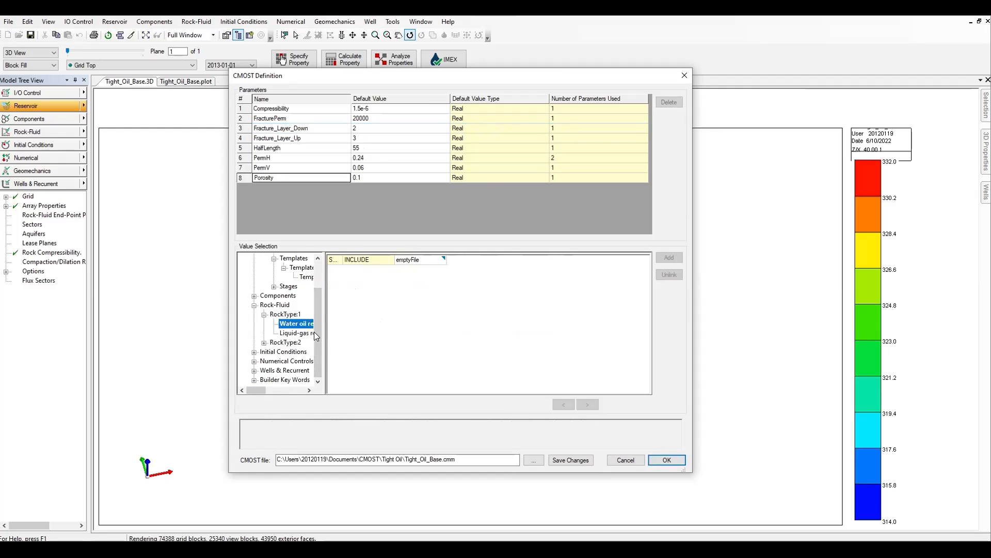
{"action": "left_click", "coordinate": [285, 334]}
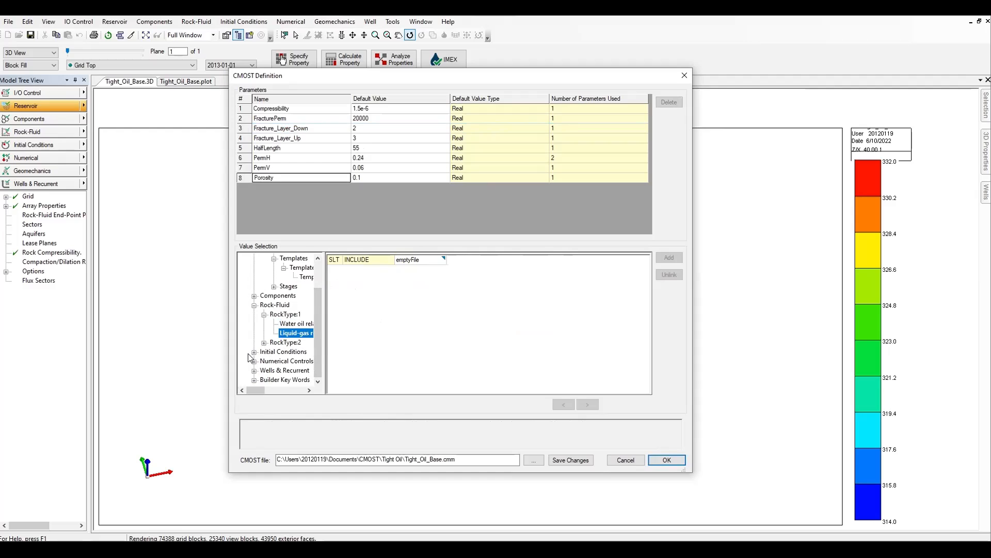
{"action": "left_click", "coordinate": [264, 342]}
{"action": "left_click", "coordinate": [292, 354]}
{"action": "left_click", "coordinate": [291, 361]}
{"action": "left_click", "coordinate": [254, 305]}
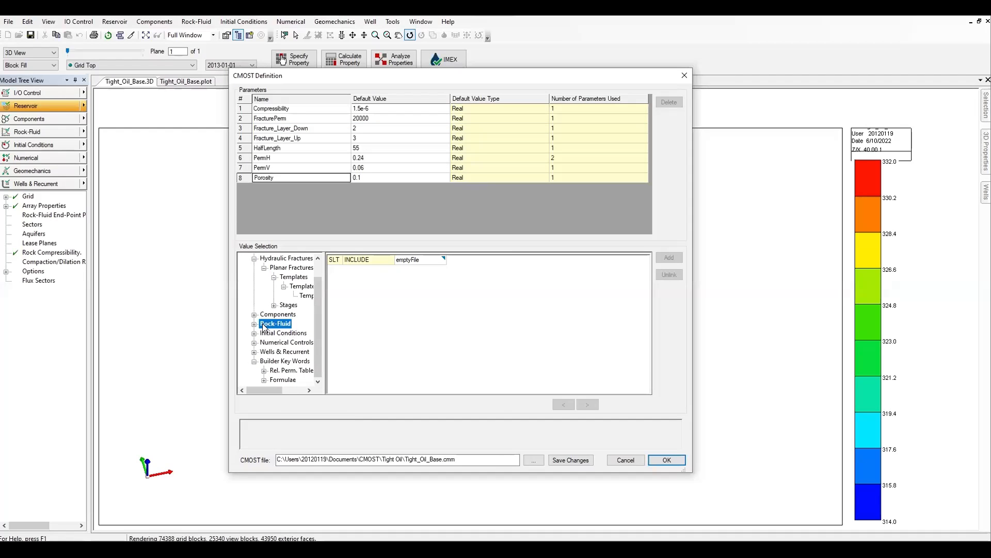
Step: Display the Builder keyword relative permeability data for Rock Type 1, Set 1, with a wider view of its value table
{"action": "left_click", "coordinate": [274, 361]}
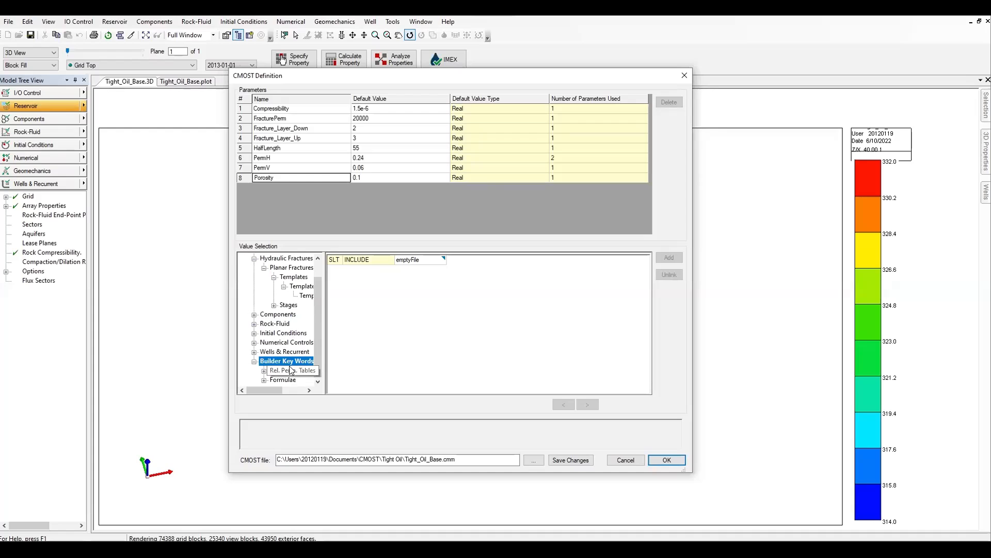
{"action": "left_click", "coordinate": [264, 370]}
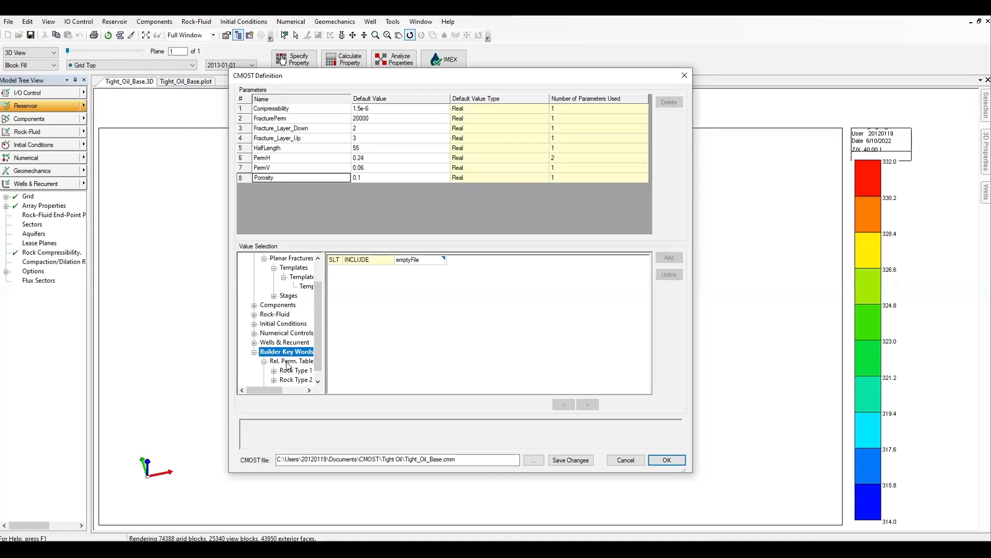
{"action": "scroll", "coordinate": [307, 358], "scroll_direction": "down", "scroll_amount": 1}
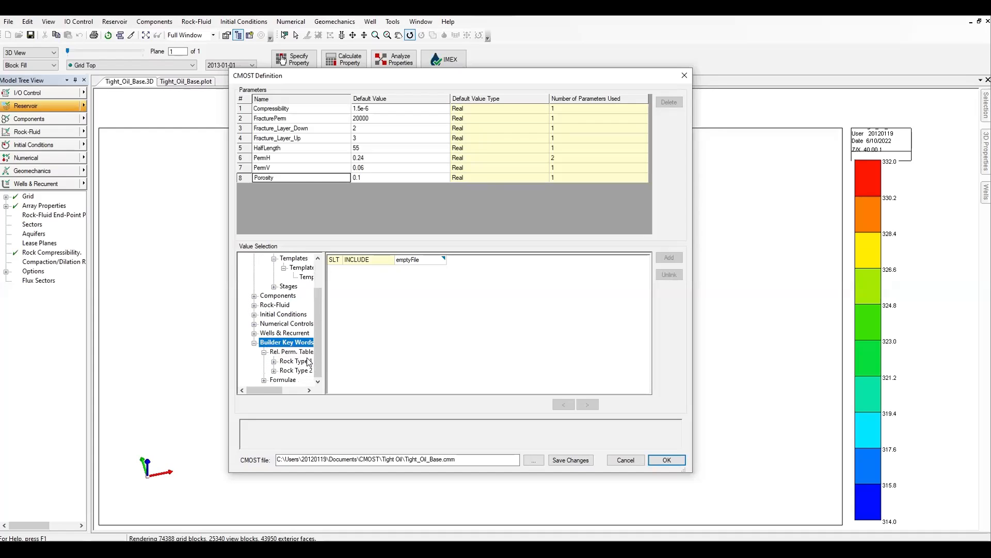
{"action": "left_click", "coordinate": [274, 363]}
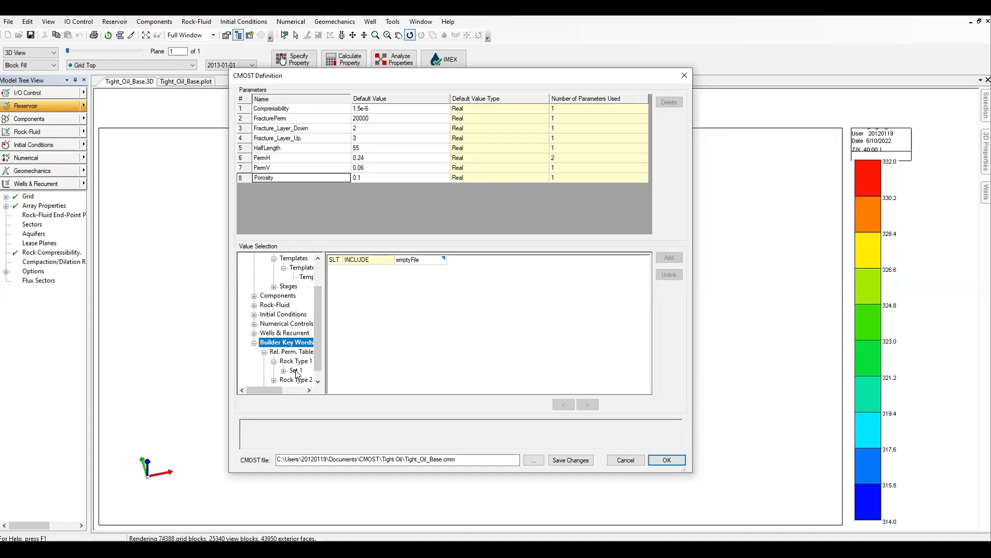
{"action": "left_click", "coordinate": [297, 371]}
{"action": "left_click", "coordinate": [284, 371]}
{"action": "scroll", "coordinate": [316, 361], "scroll_direction": "down", "scroll_amount": 1}
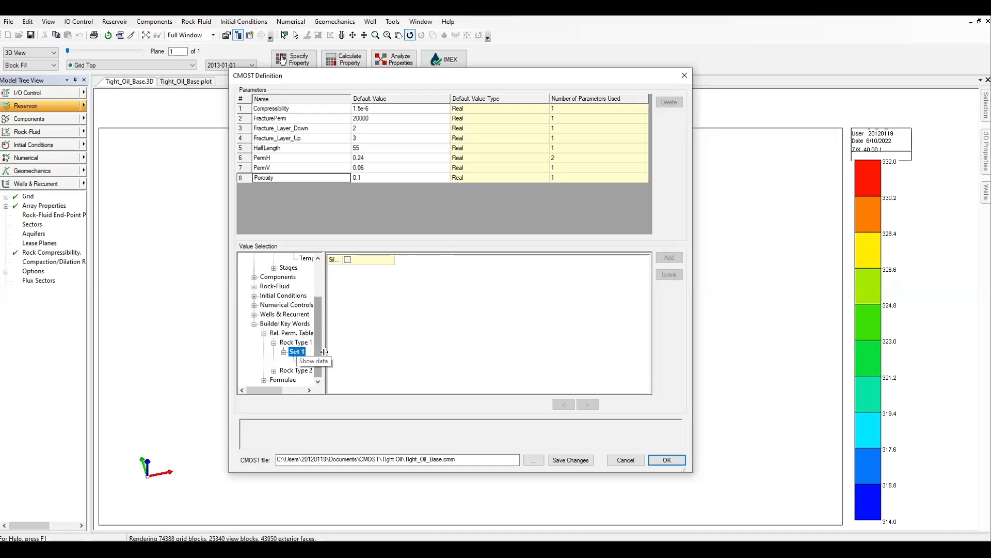
{"action": "left_click_drag", "start_coordinate": [394, 346], "coordinate": [411, 346]}
{"action": "left_click", "coordinate": [314, 371]}
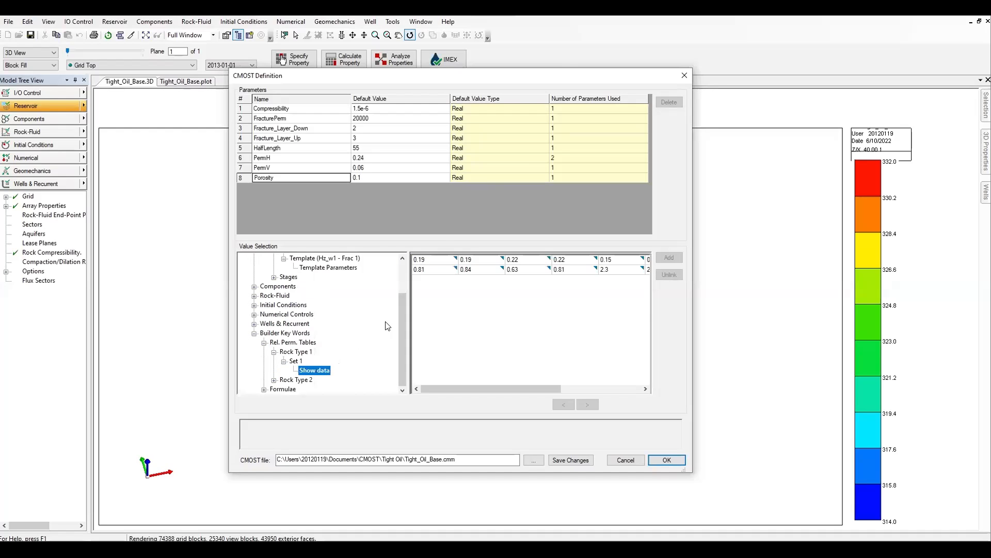
{"action": "left_click_drag", "start_coordinate": [410, 292], "coordinate": [317, 300]}
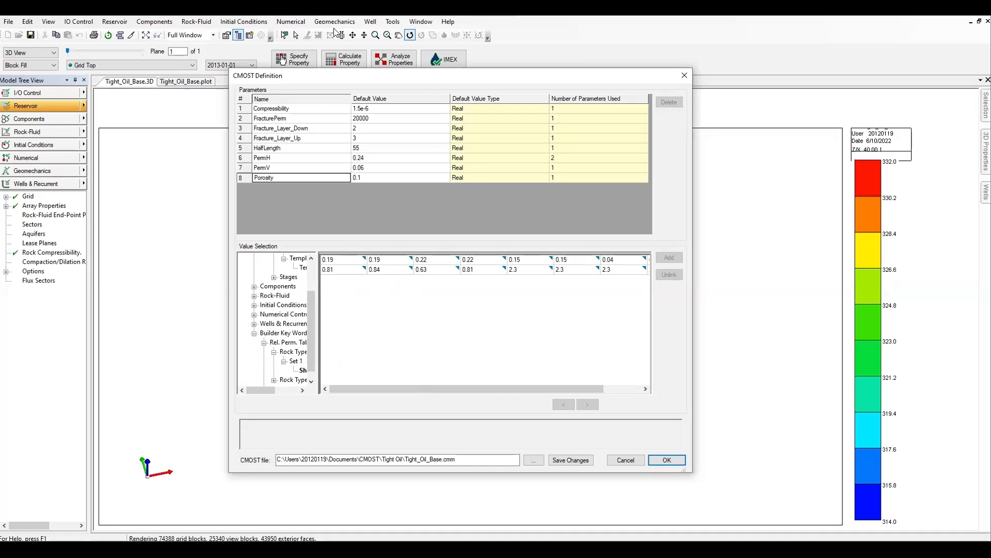
{"action": "left_click_drag", "start_coordinate": [323, 73], "coordinate": [250, 56]}
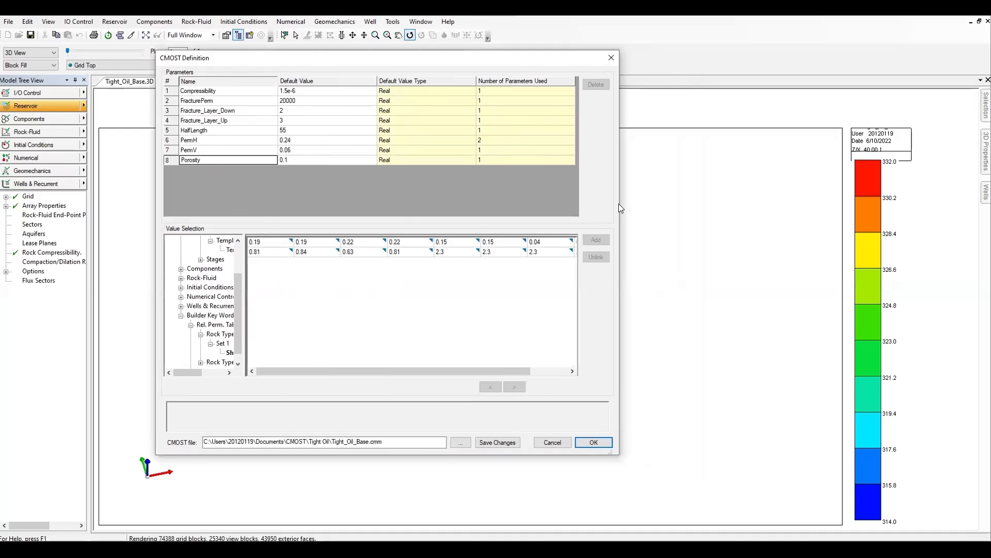